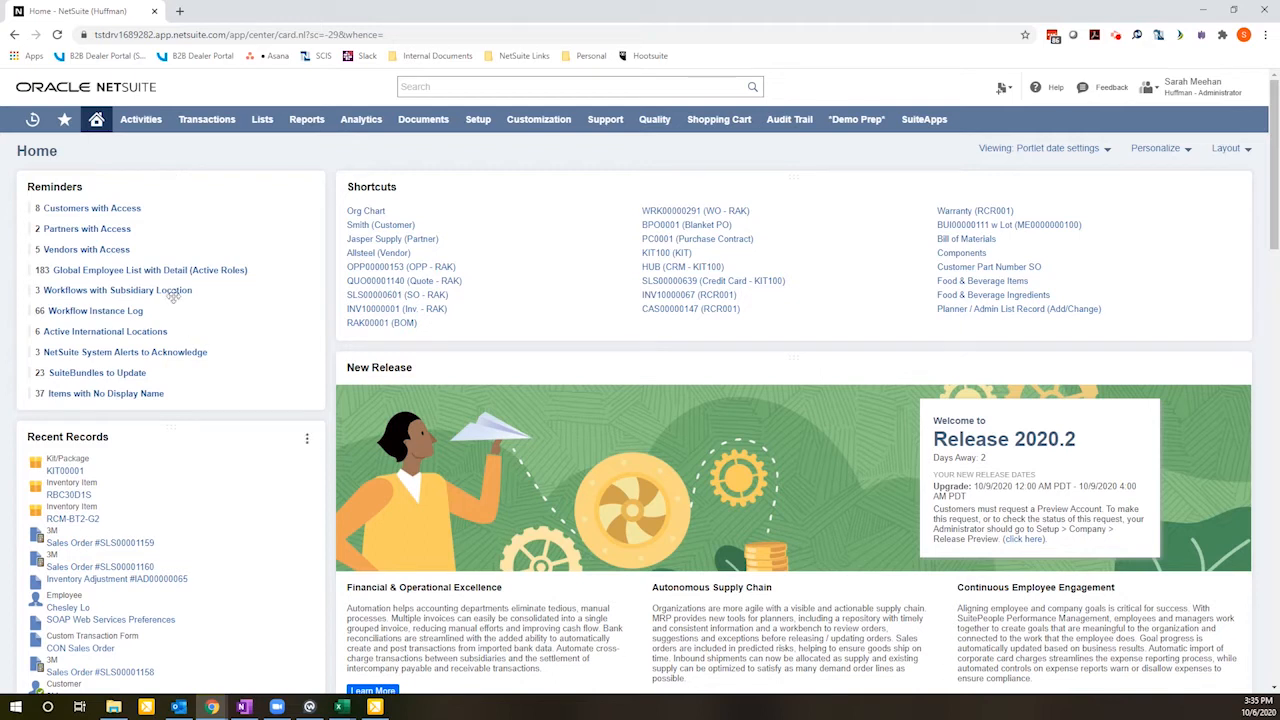
# - Start a new billing operation schedule named "Sales Orders to Bill" with the description "Automatically bills sales orders every 6 hours"
pyautogui.moveTo(220, 127)
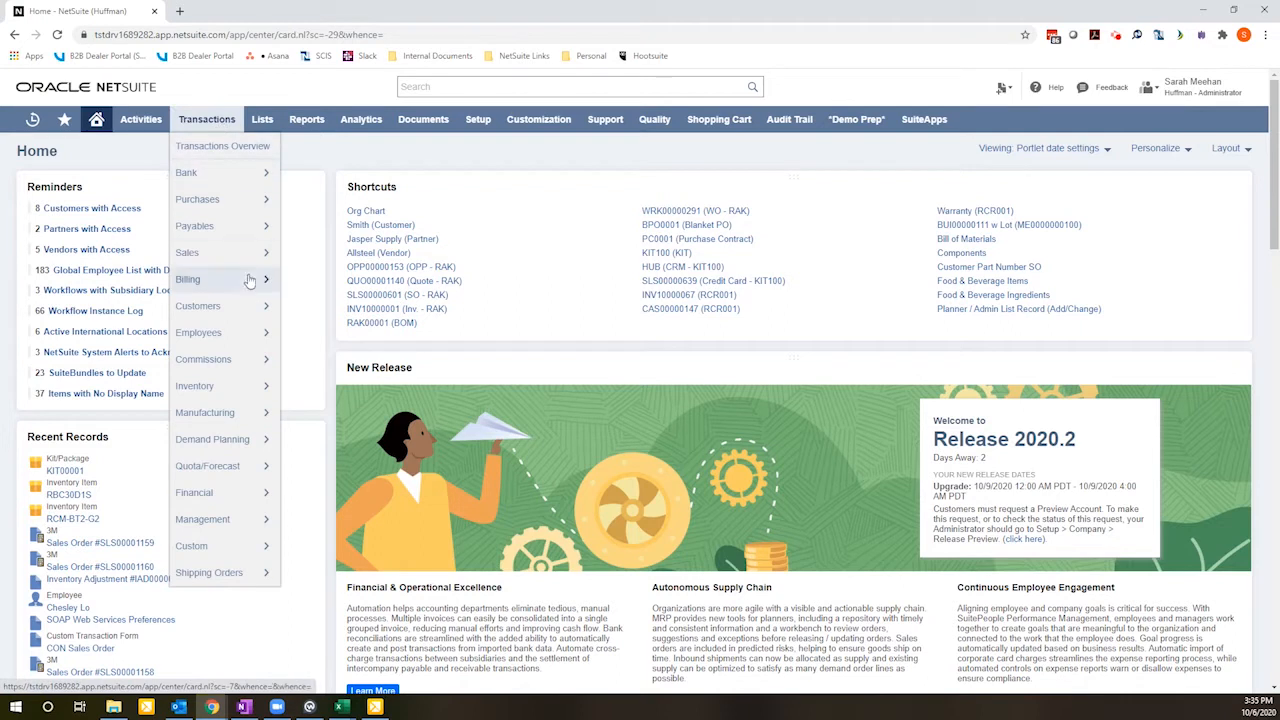
pyautogui.moveTo(250, 280)
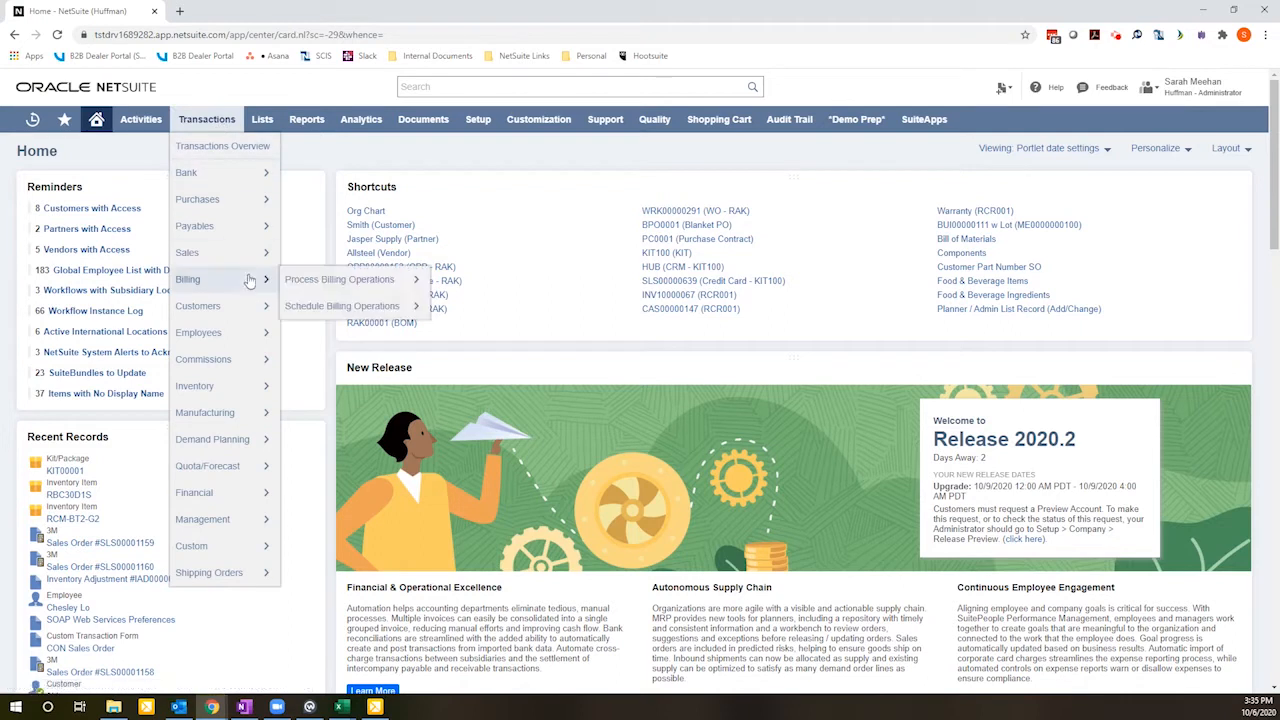
pyautogui.click(357, 313)
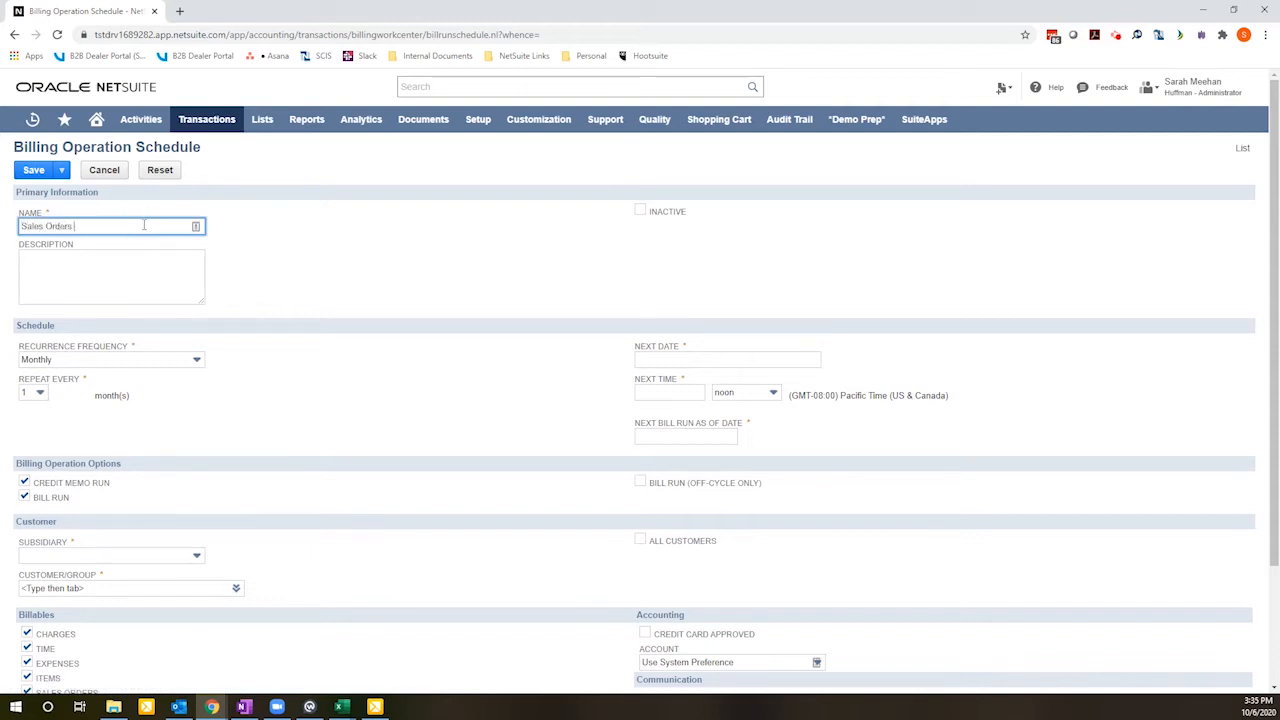
pyautogui.write('ill')
pyautogui.press('Tab')
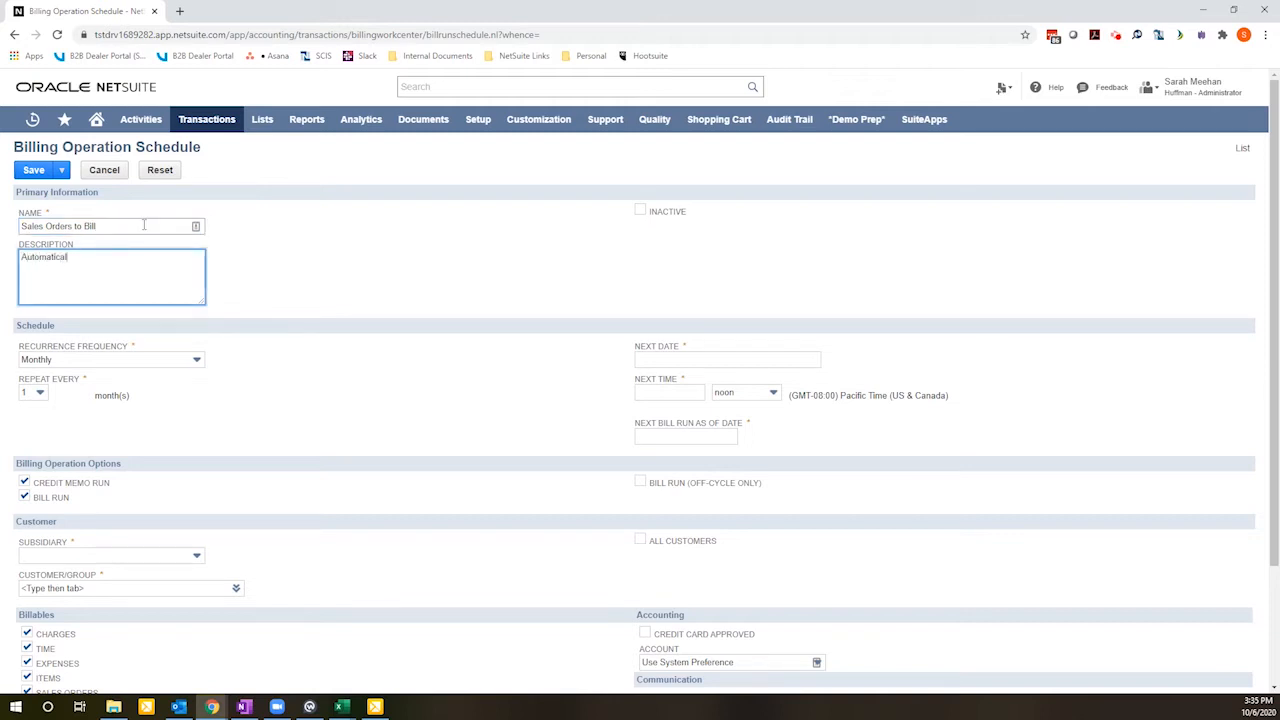
pyautogui.write('Automatically bills sales orders every 6 hours')
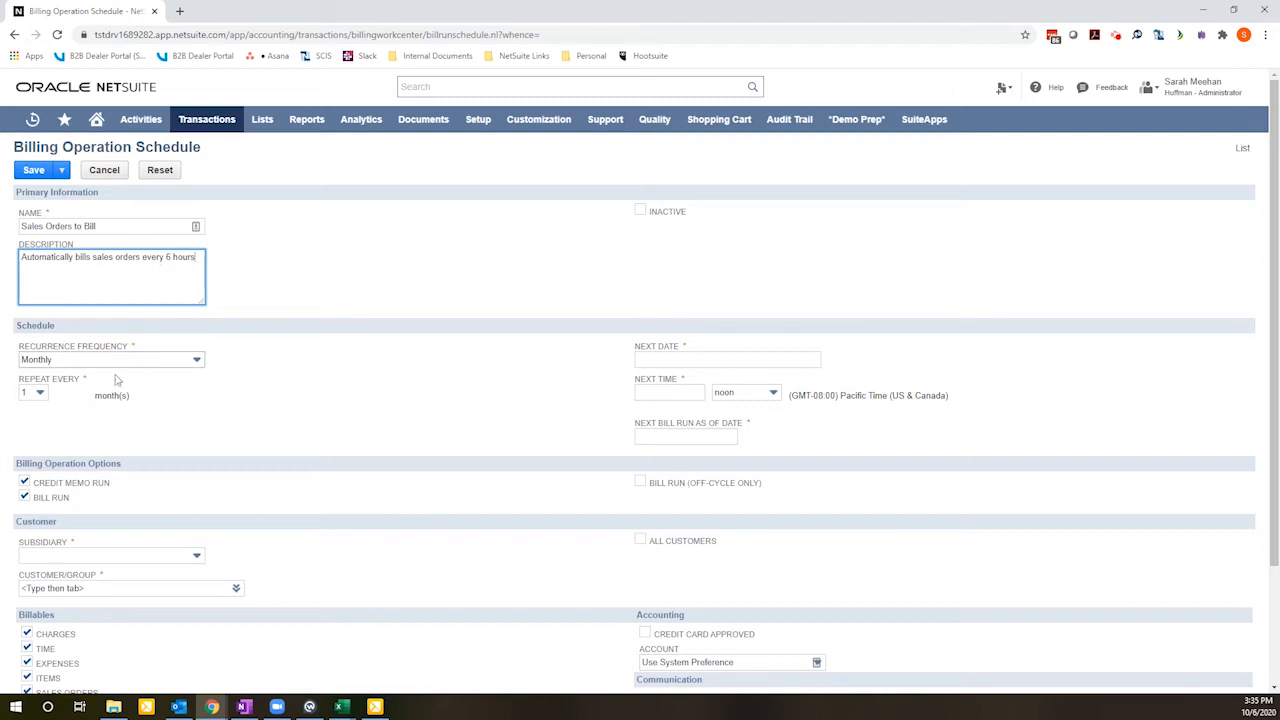
# - Set the schedule's recurrence frequency to Hourly, with the next run on 10/6/2020 at 5:00 pm
pyautogui.click(157, 362)
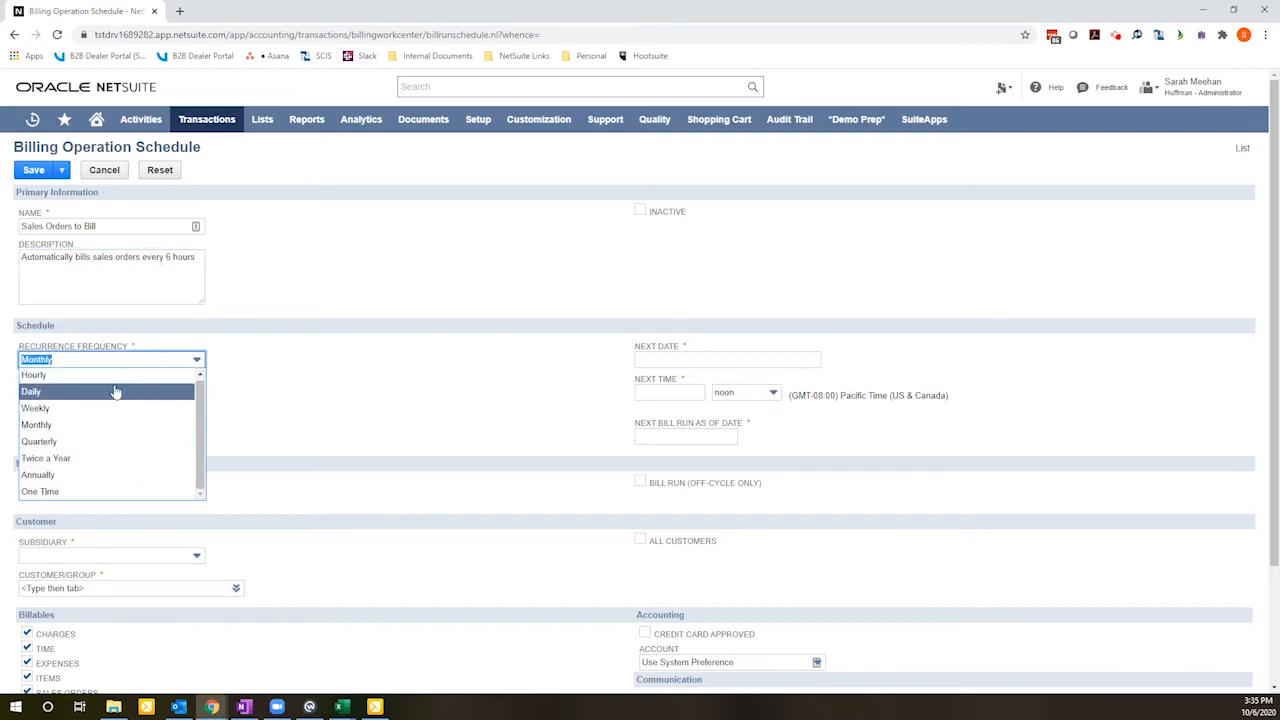
pyautogui.click(71, 376)
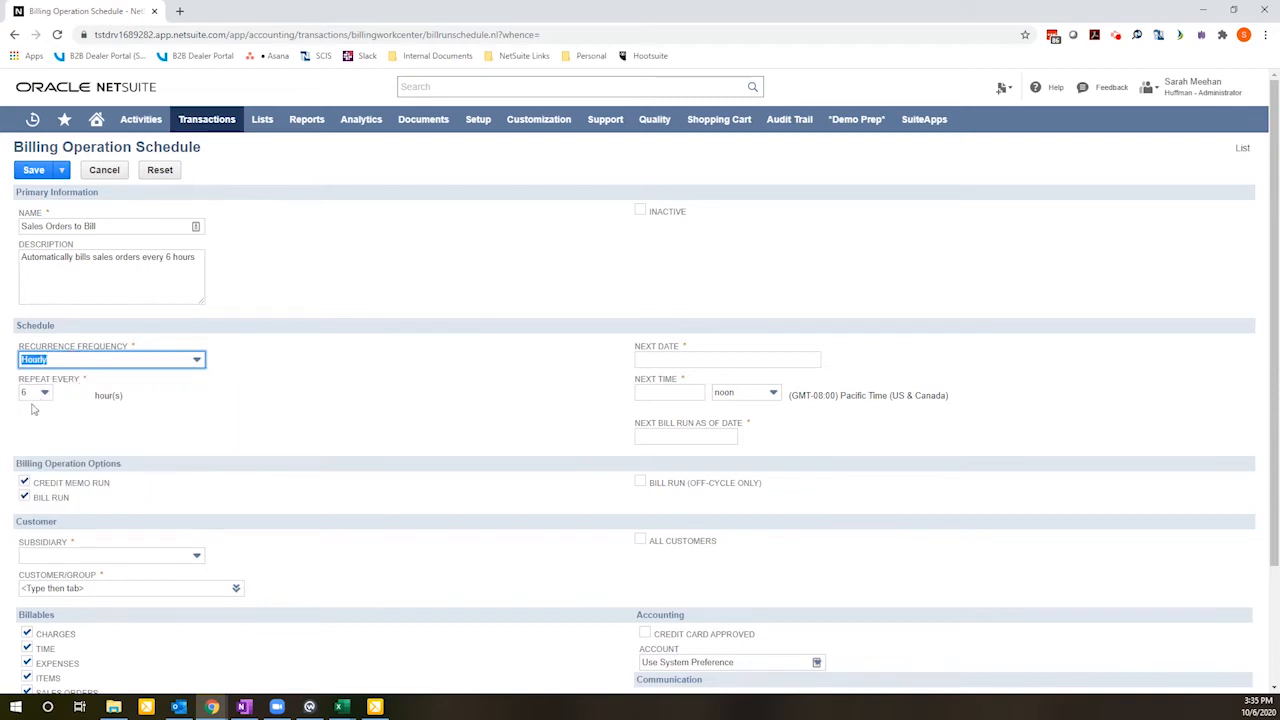
pyautogui.click(829, 359)
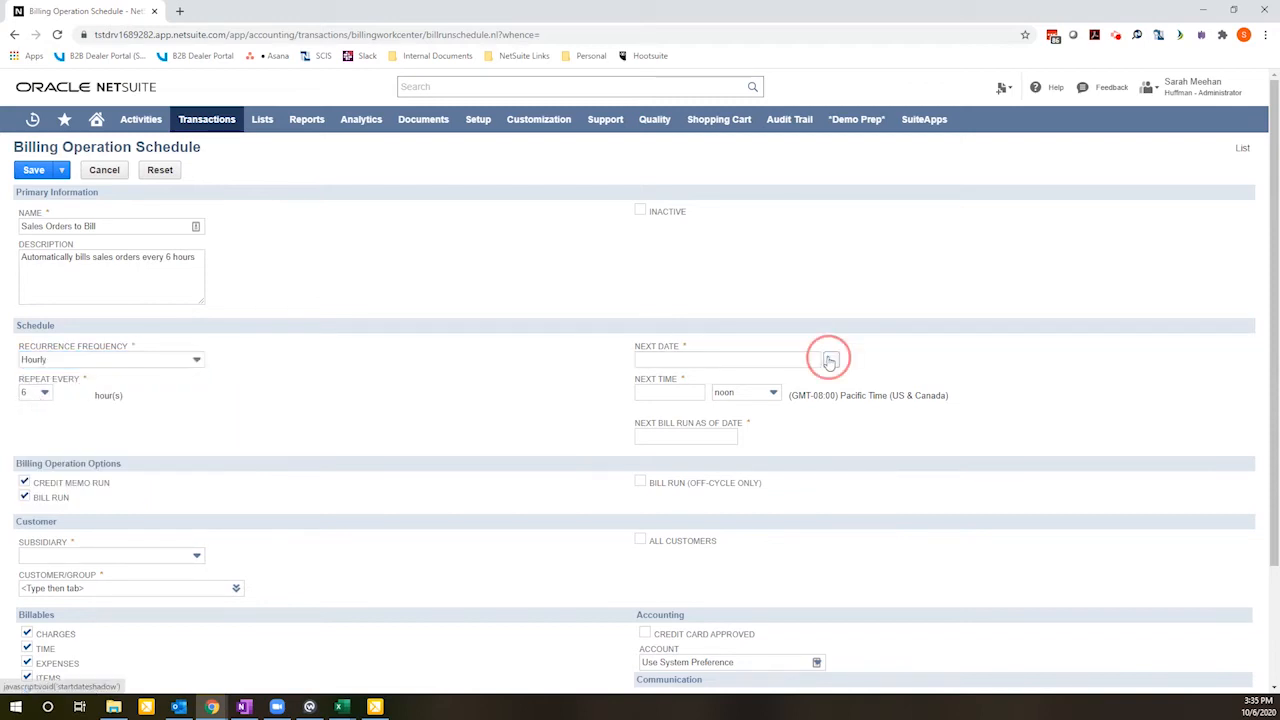
pyautogui.click(760, 428)
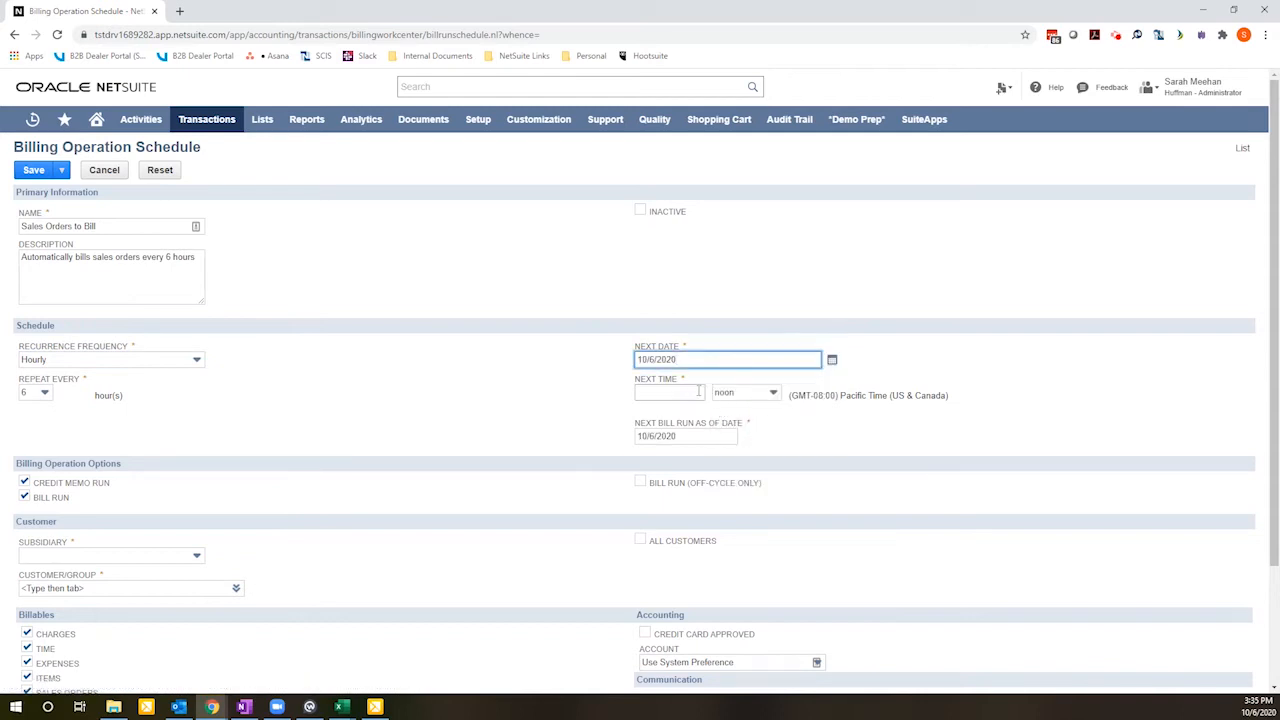
pyautogui.click(745, 394)
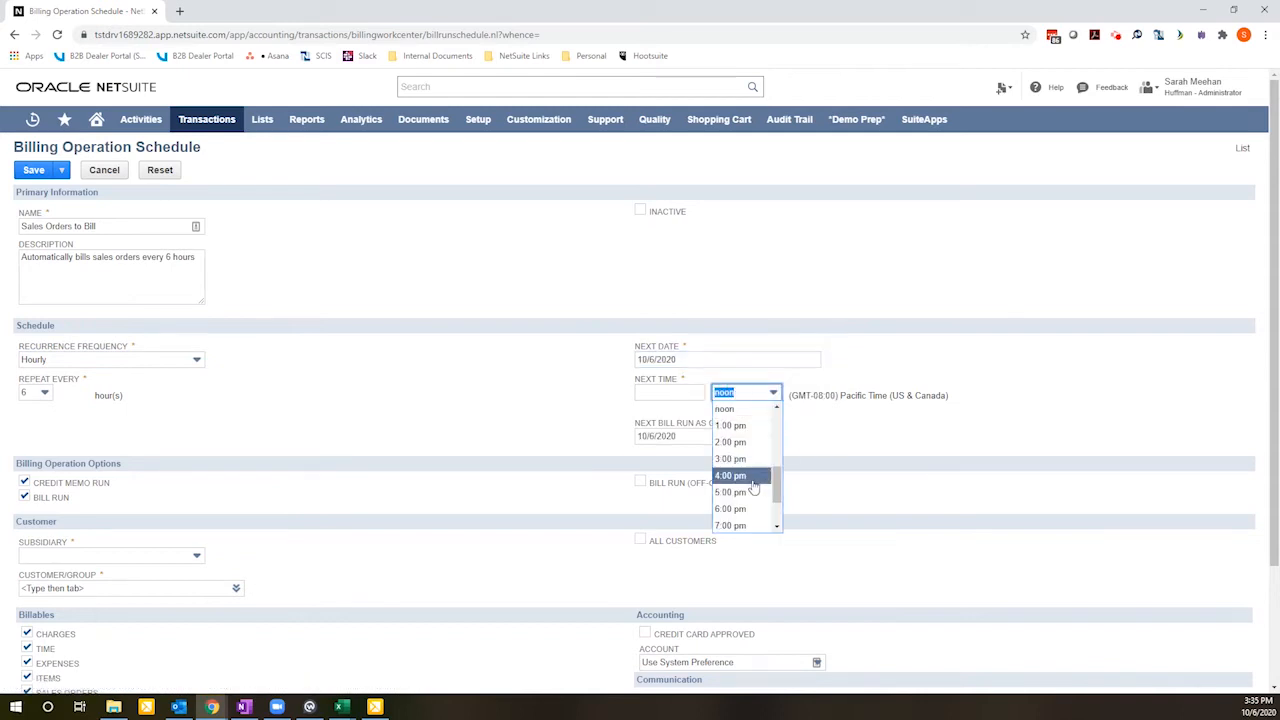
pyautogui.scroll(-3, 752, 500)
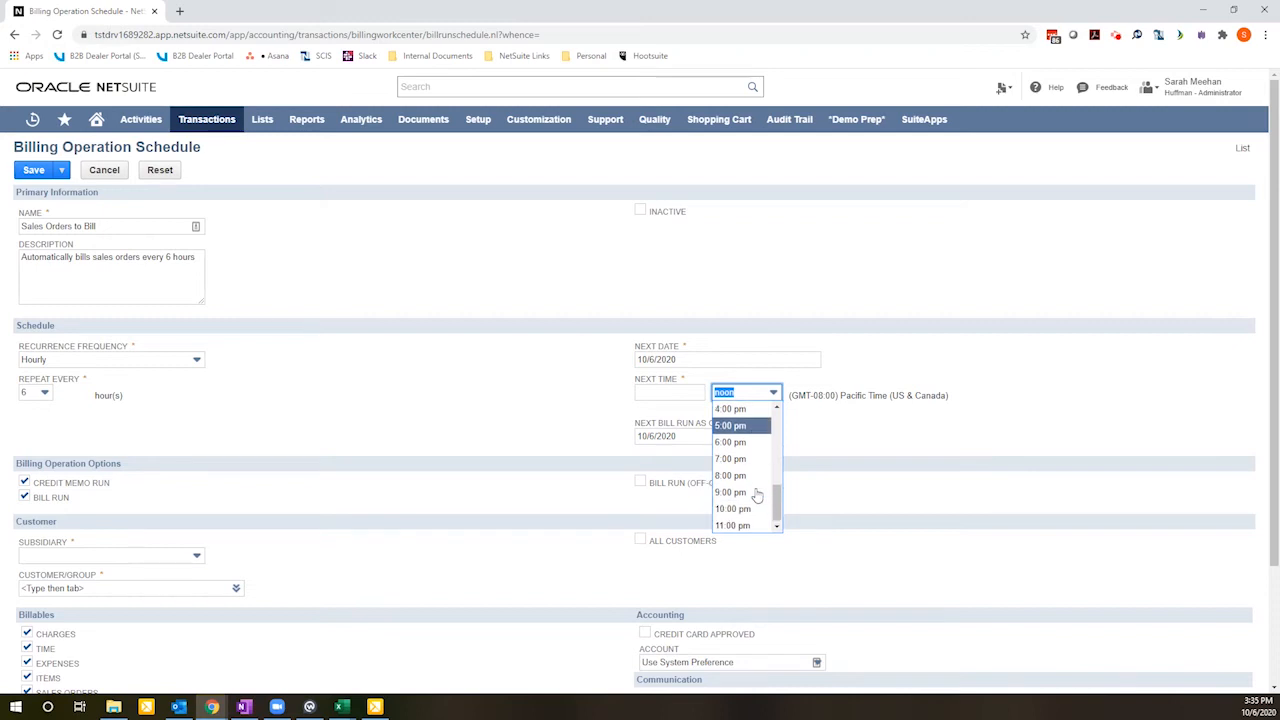
pyautogui.scroll(3, 754, 487)
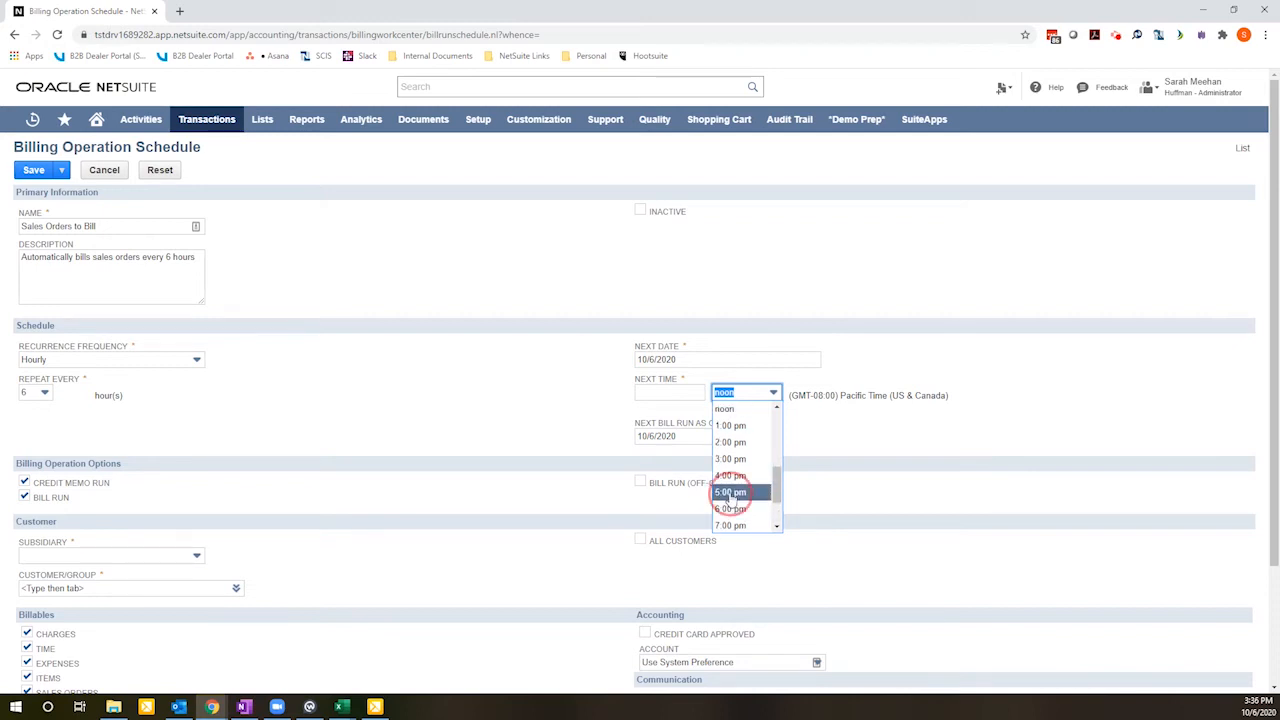
pyautogui.click(738, 488)
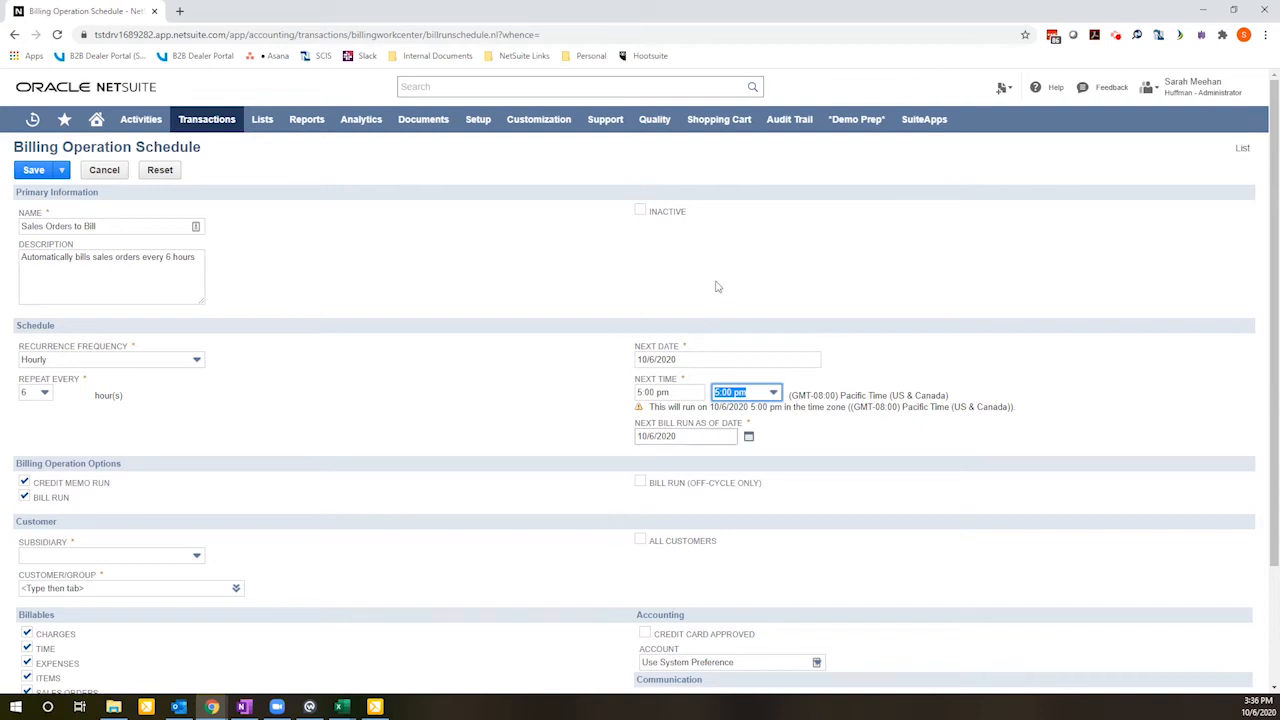
# - Exclude the credit memo run and apply the schedule to all customers of the Huffman Mfg subsidiary
pyautogui.scroll(-1, 270, 540)
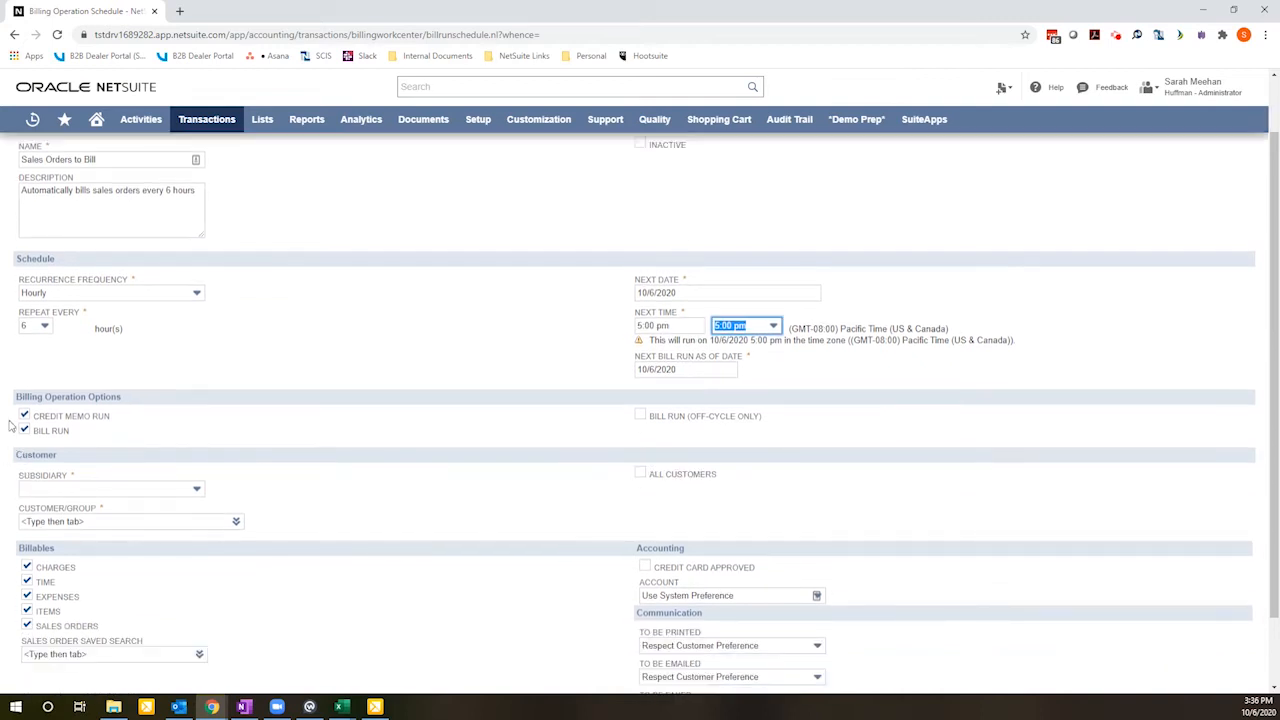
pyautogui.click(24, 416)
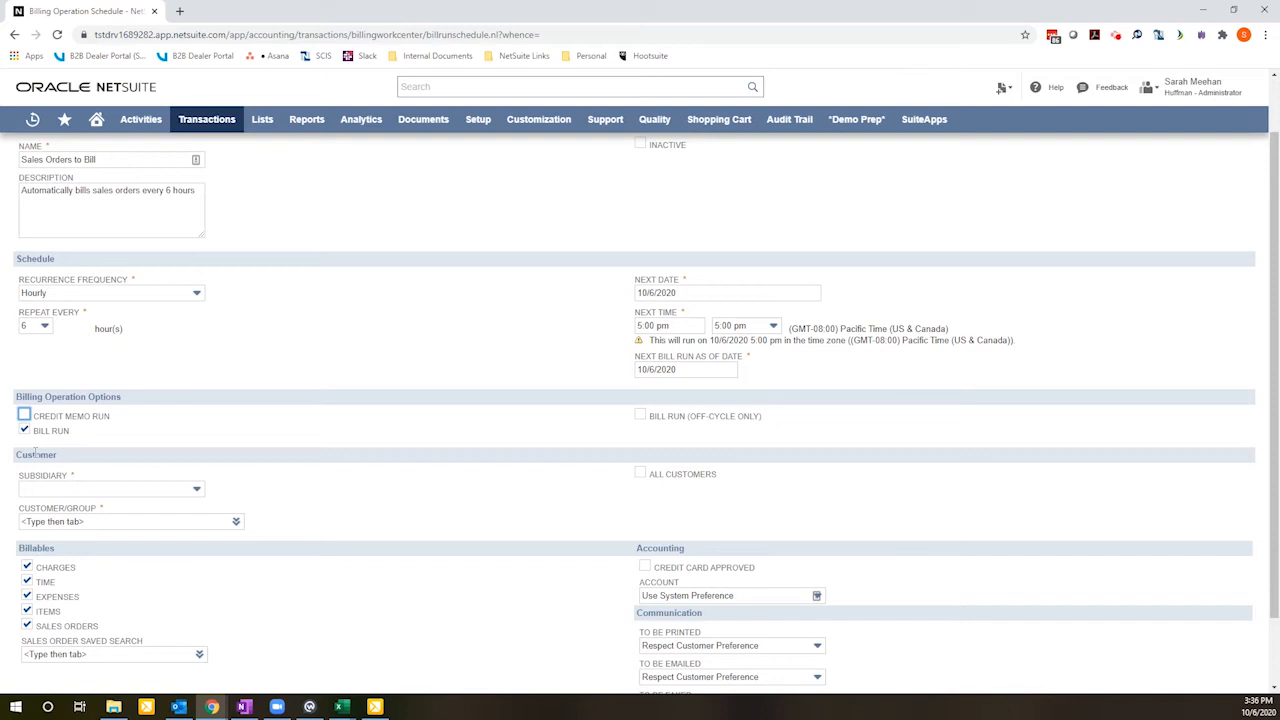
pyautogui.click(103, 490)
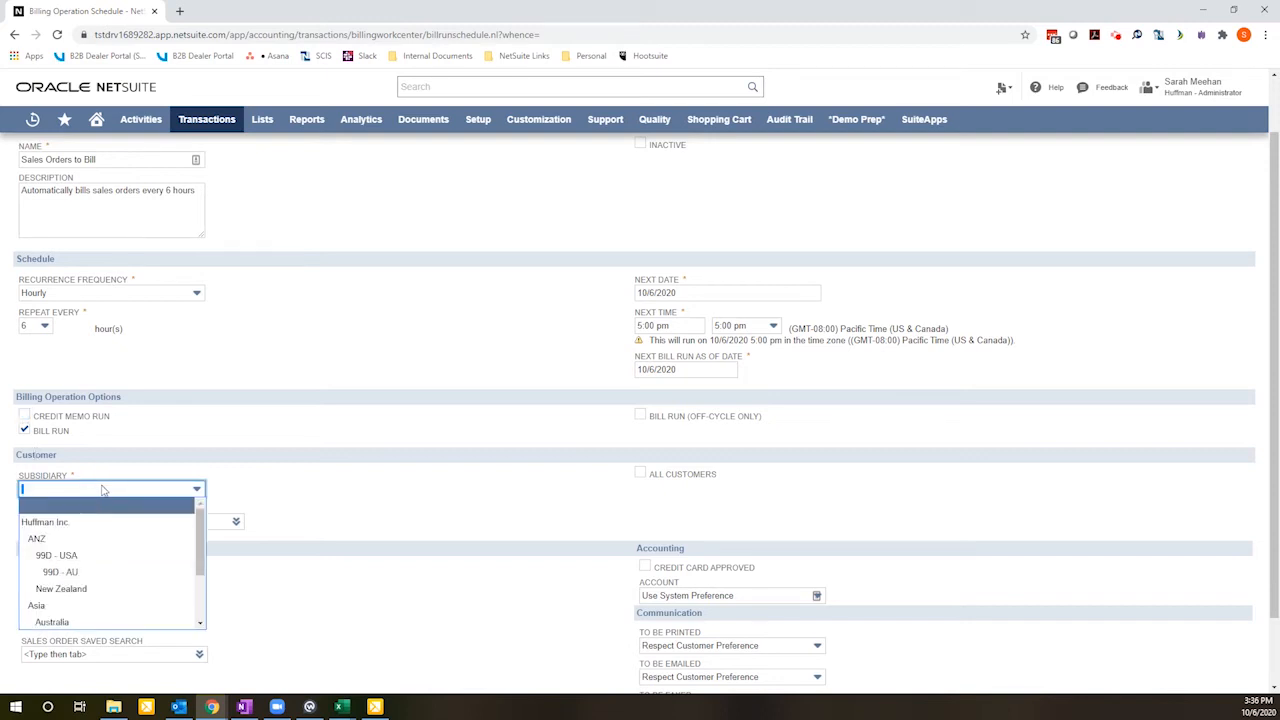
pyautogui.scroll(-3, 157, 543)
pyautogui.click(108, 621)
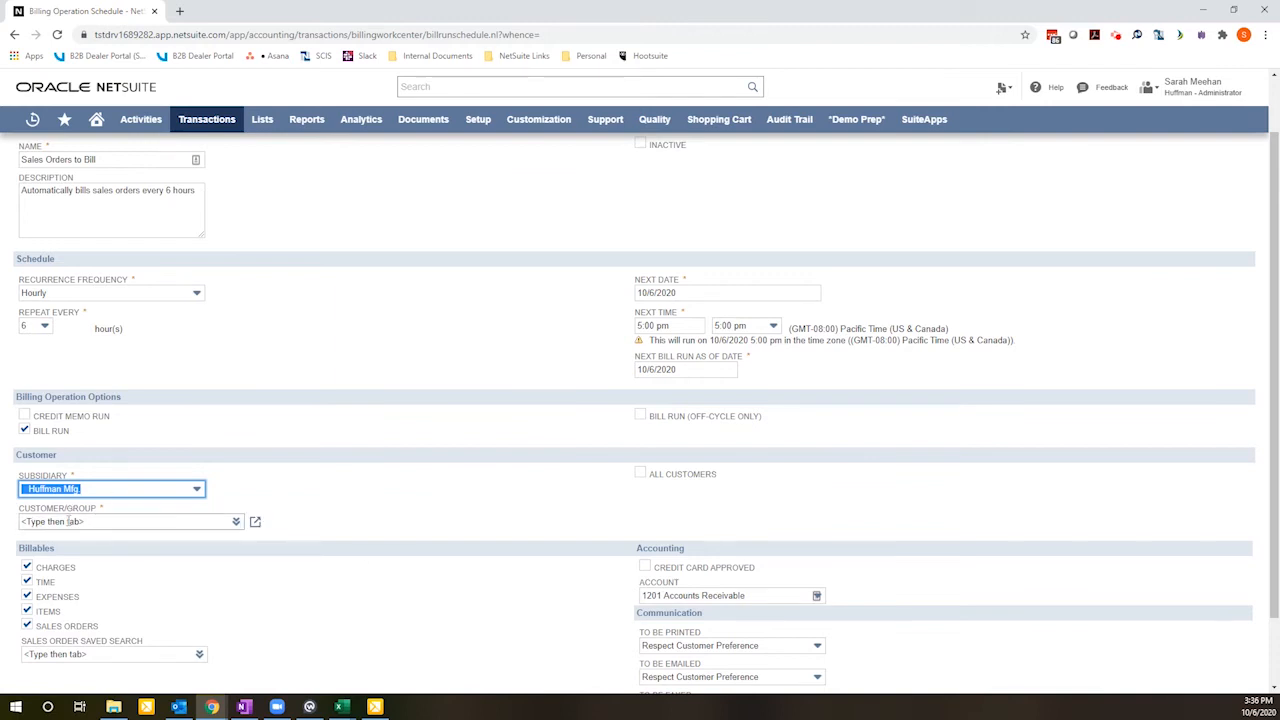
pyautogui.click(643, 481)
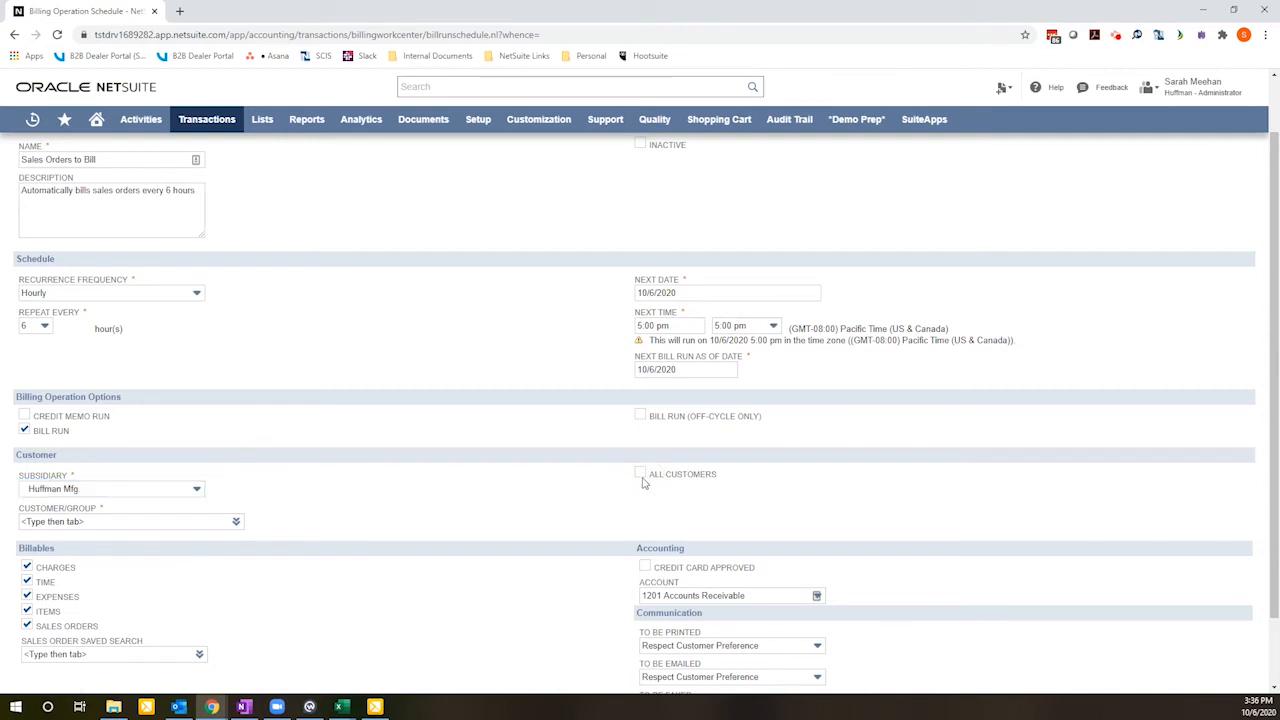
pyautogui.click(641, 476)
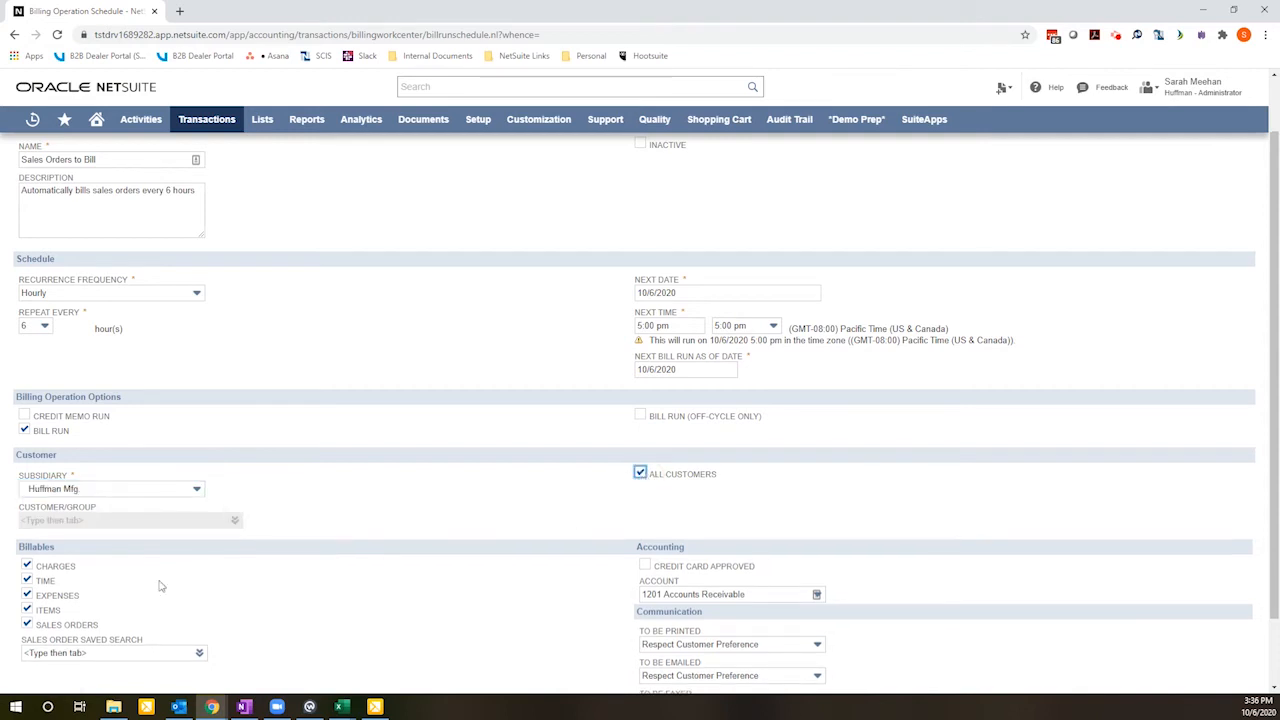
# - Exclude charges, time, expenses and items from the billables, keeping only sales orders
pyautogui.click(27, 566)
pyautogui.click(27, 580)
pyautogui.click(27, 595)
pyautogui.click(27, 610)
pyautogui.click(145, 651)
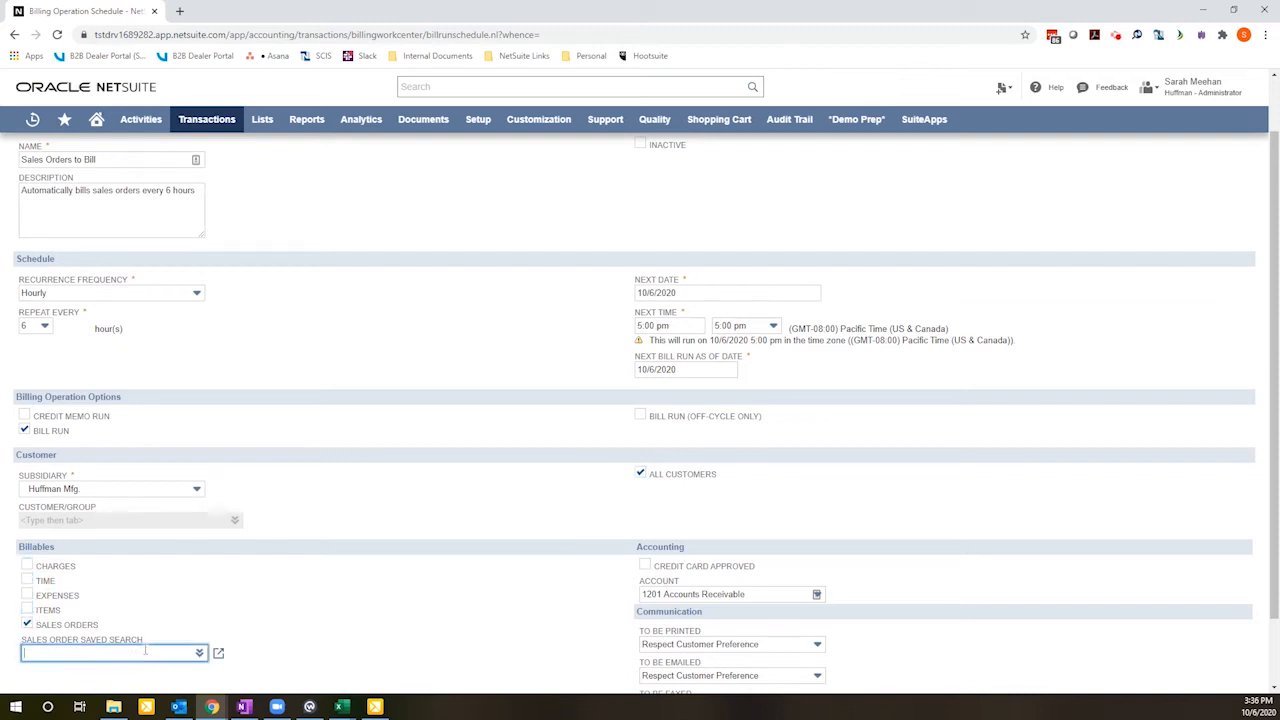
pyautogui.scroll(-1, 304, 604)
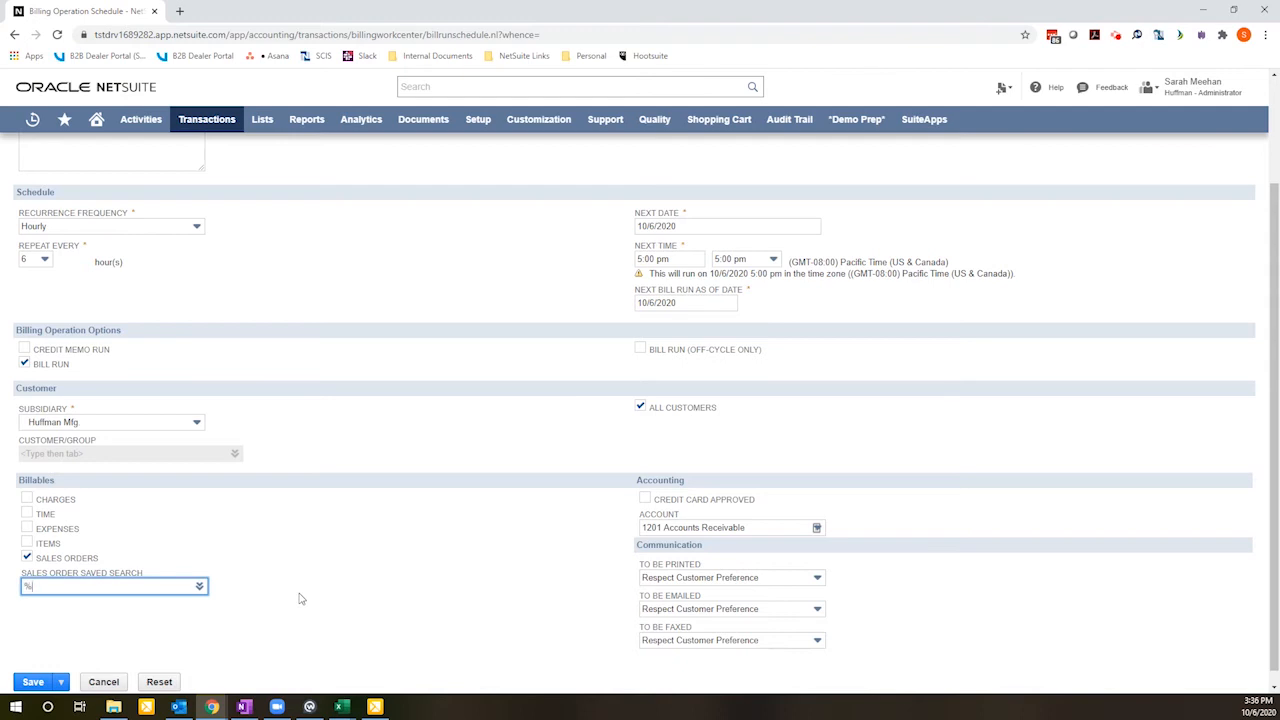
pyautogui.press('Tab')
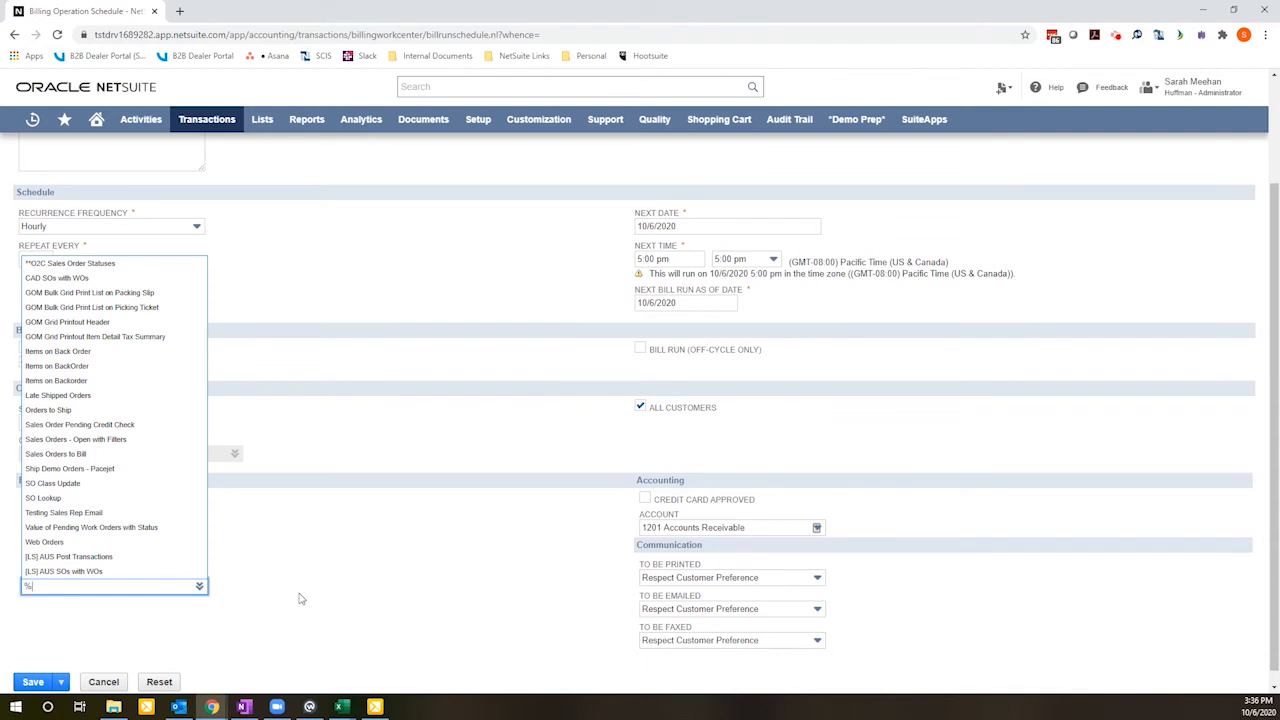
pyautogui.click(82, 468)
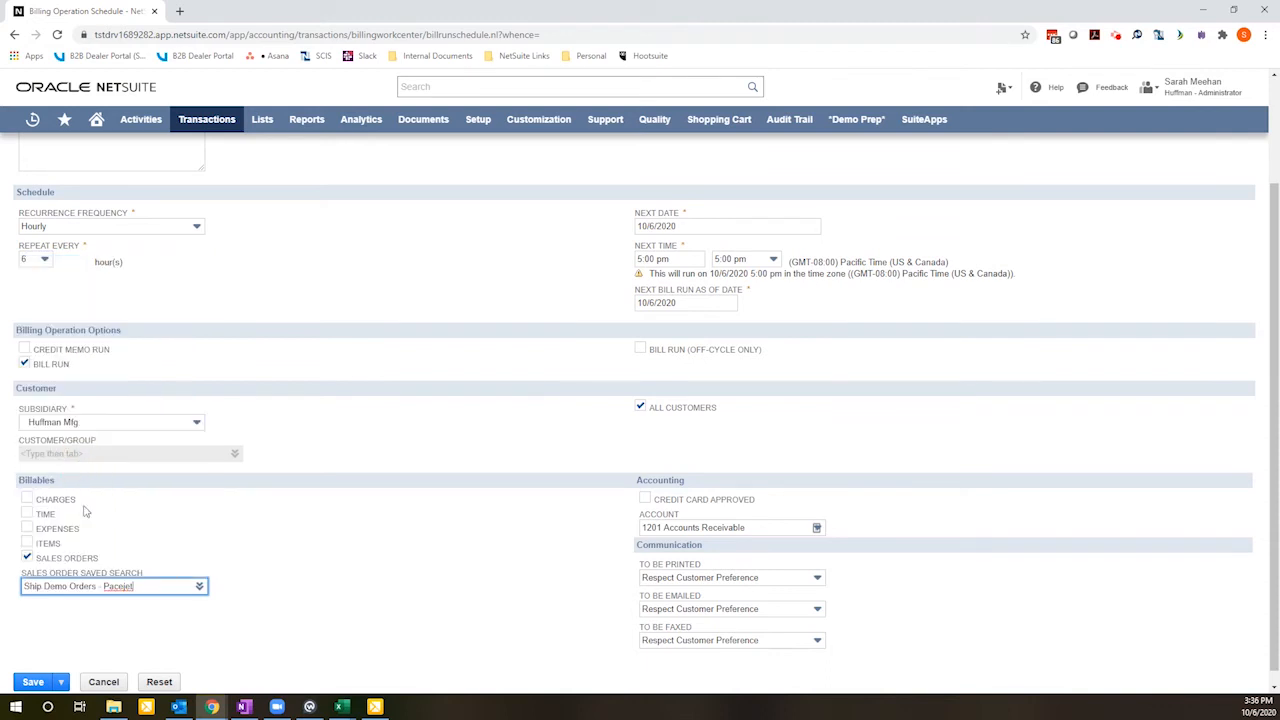
# - Set the sales order saved search to "Sales Orders to Bill" and save the billing operation schedule
pyautogui.click(127, 585)
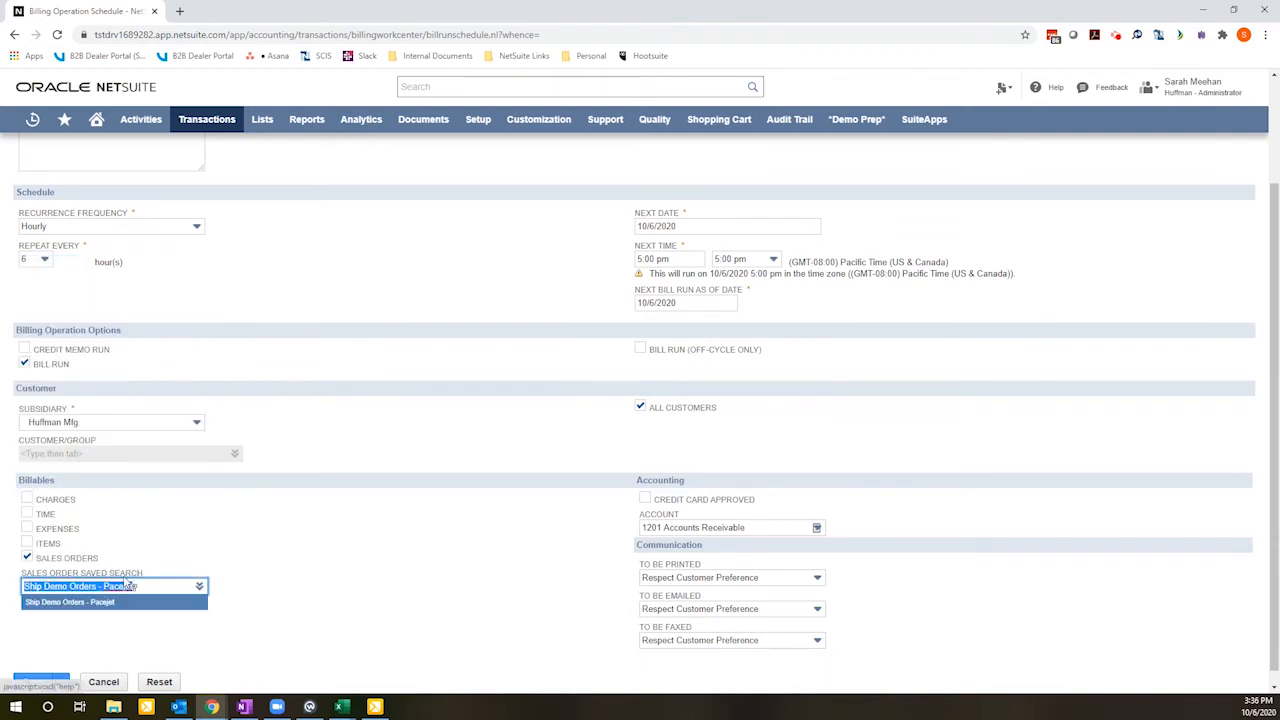
pyautogui.write('%sak')
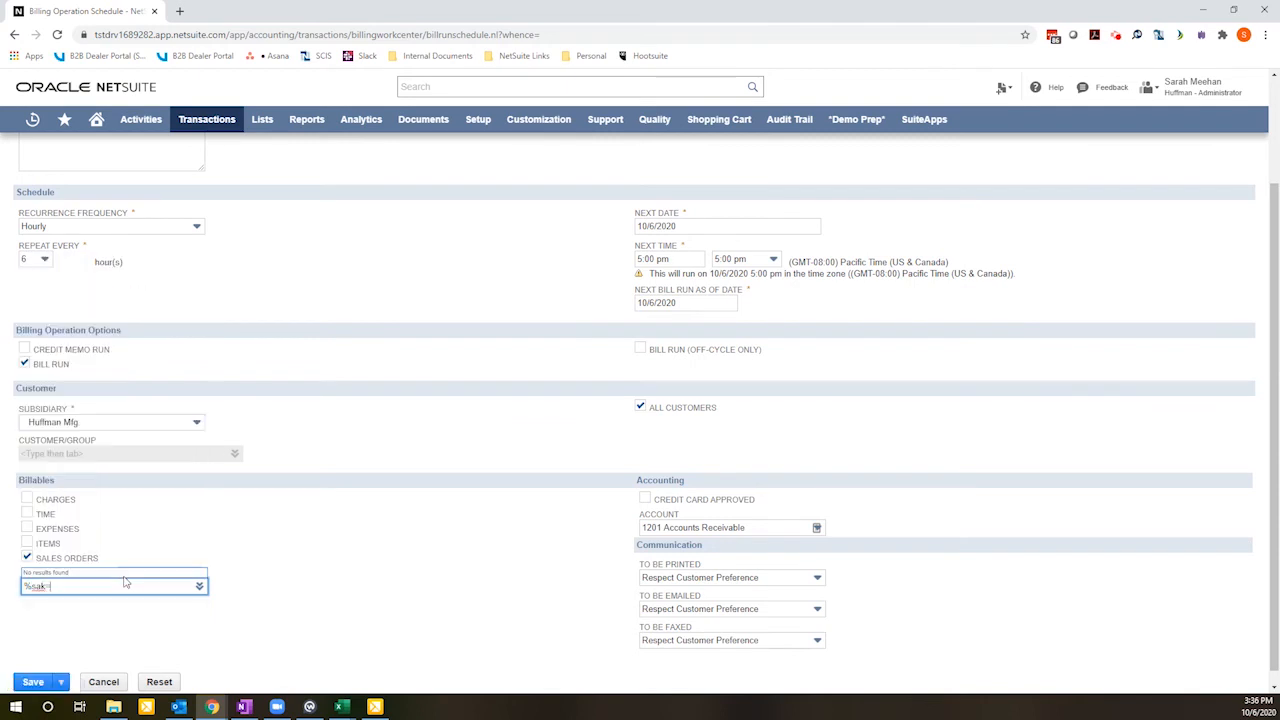
pyautogui.press('BackSpace')
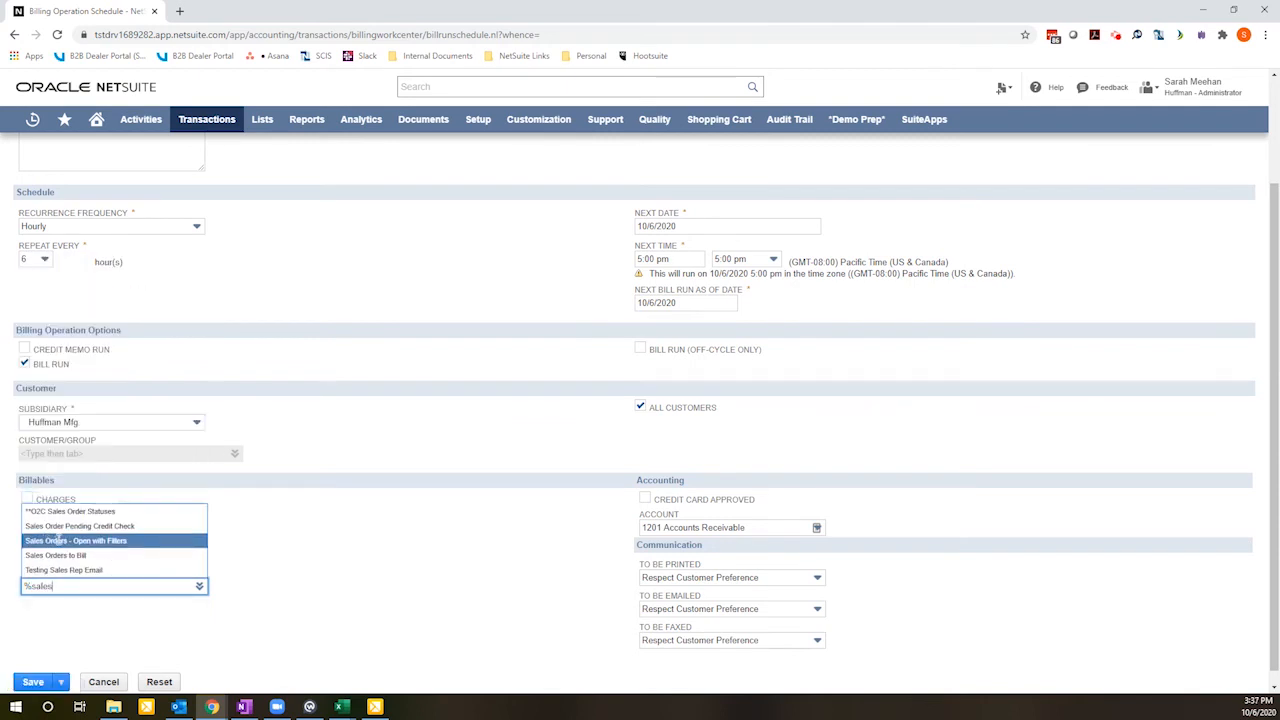
pyautogui.click(70, 555)
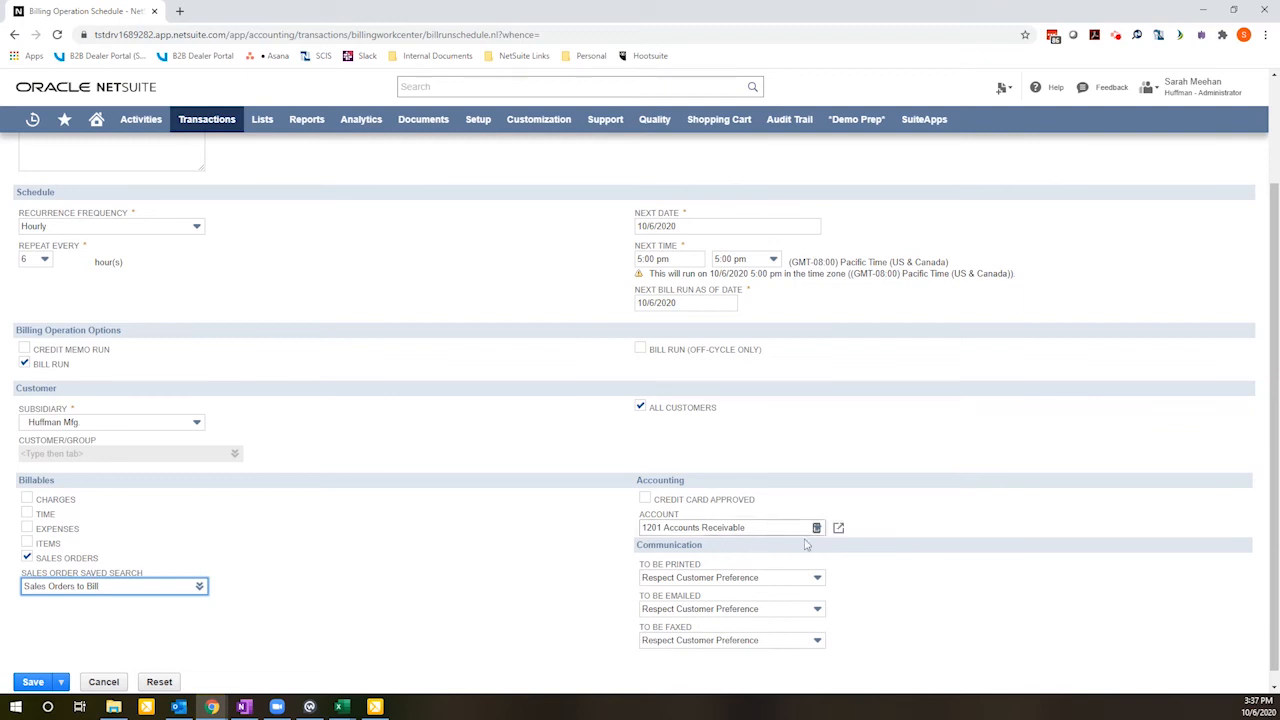
pyautogui.click(127, 601)
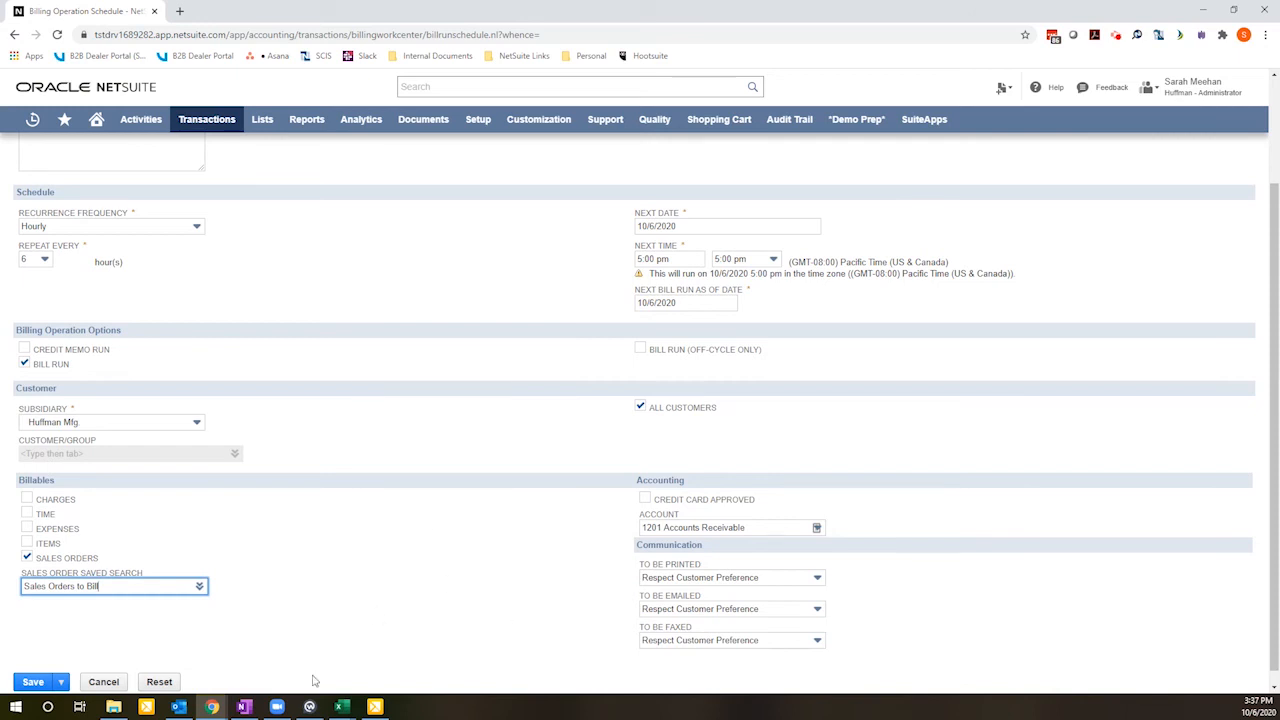
pyautogui.click(34, 681)
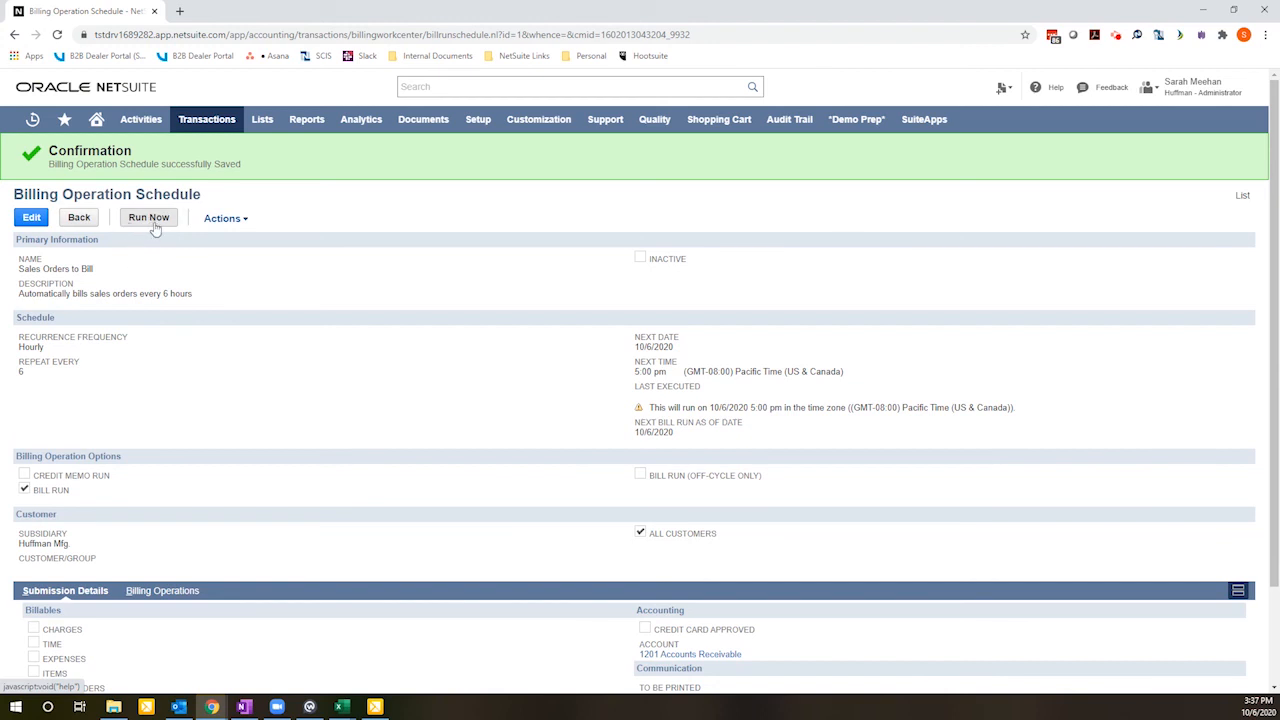
# - Open the list of scheduled billing operations
pyautogui.moveTo(219, 121)
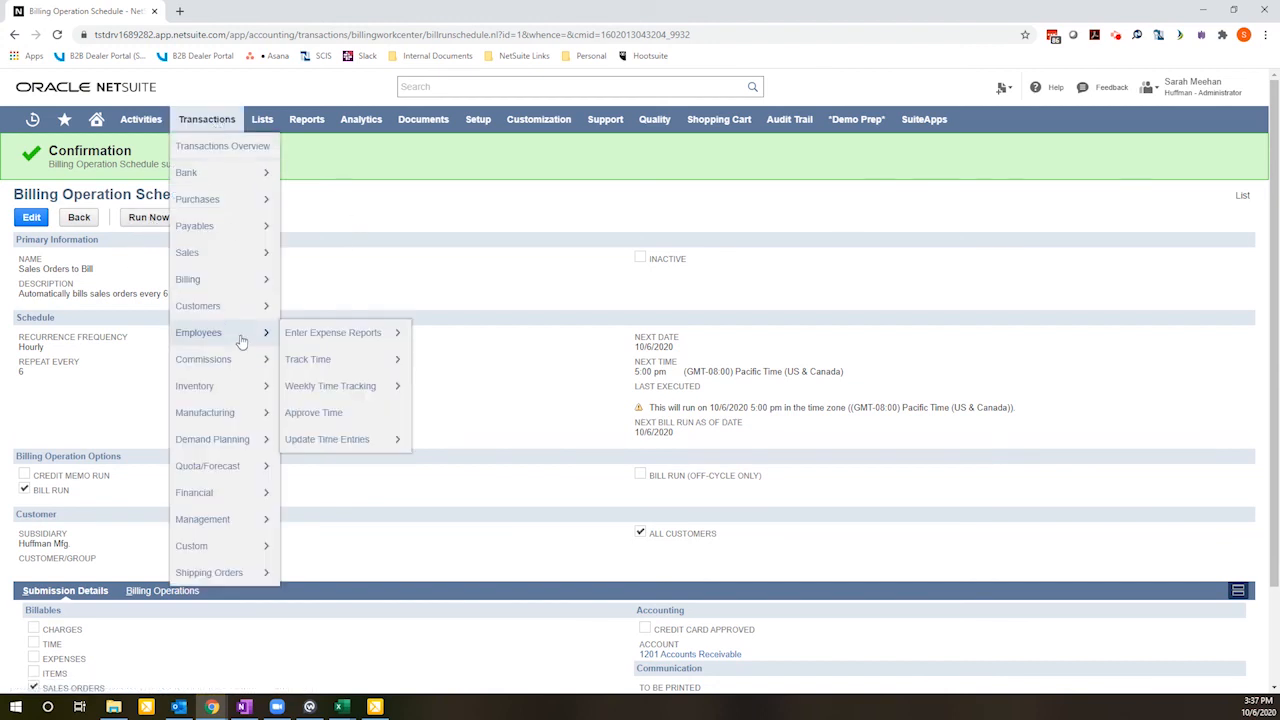
pyautogui.moveTo(228, 289)
pyautogui.moveTo(370, 307)
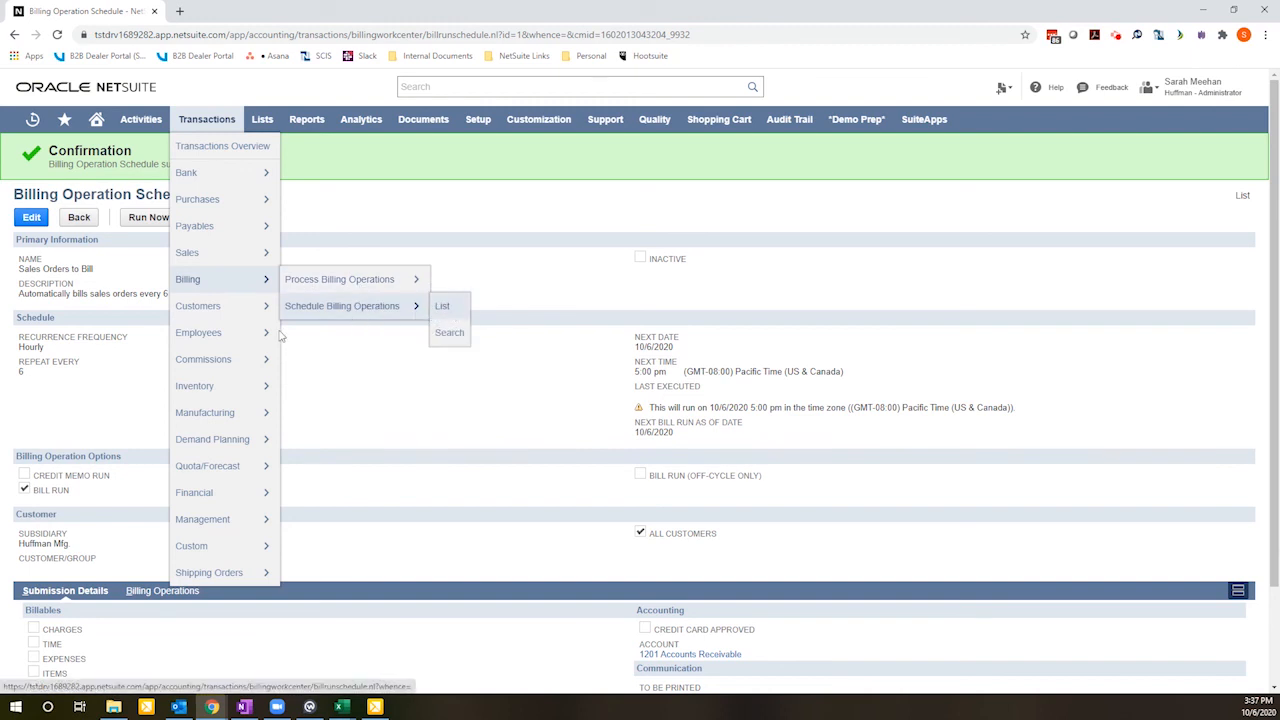
pyautogui.click(442, 312)
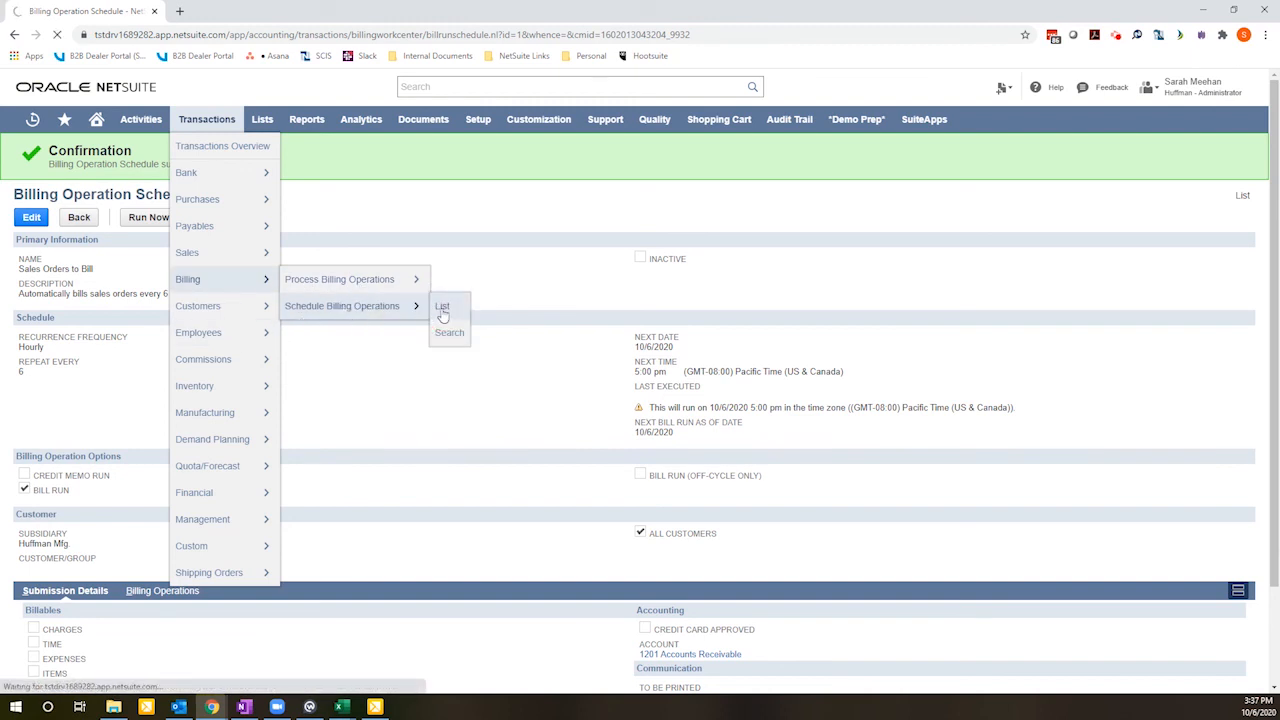